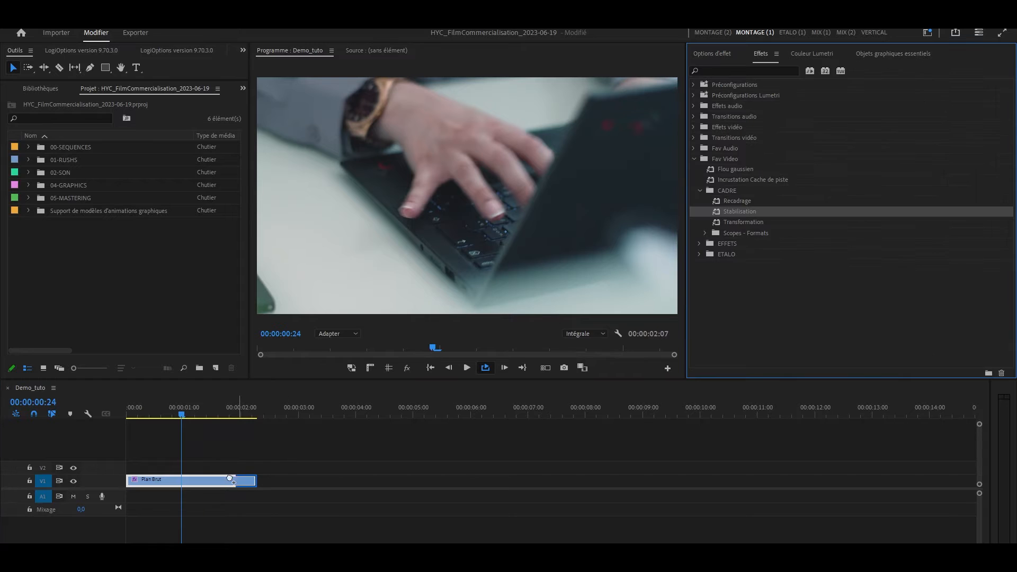
Apply the Stabilisation effect to the Plan Brut clip on V1 and play the sequence from its start.
drag(214, 482, 215, 481)
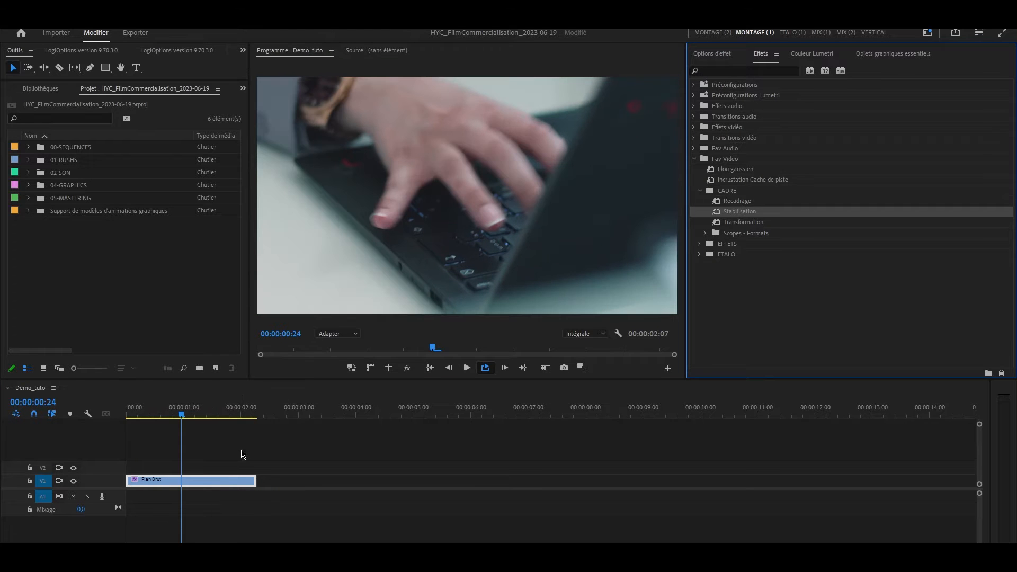
drag(165, 412, 109, 424)
key(space)
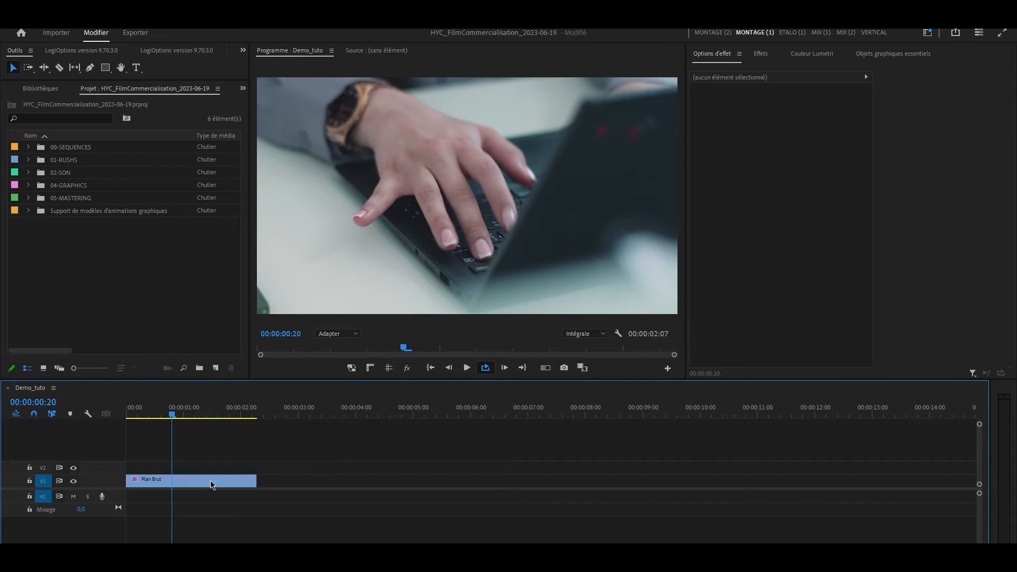
Duplicate the Plan Brut clip onto track V2 and rename the copy Plan Stabilisé AE.
drag(220, 482, 217, 471)
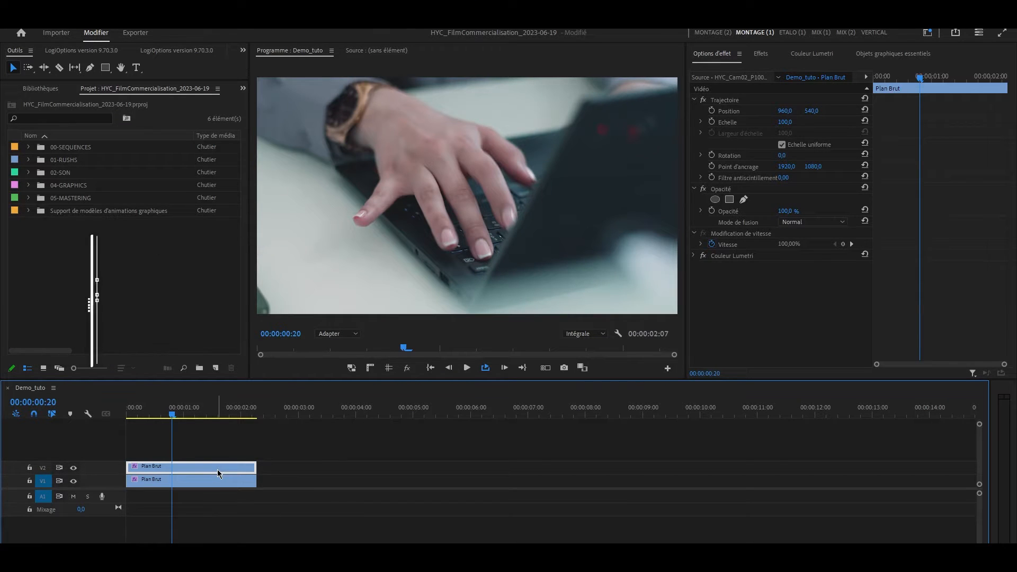
right_click(217, 473)
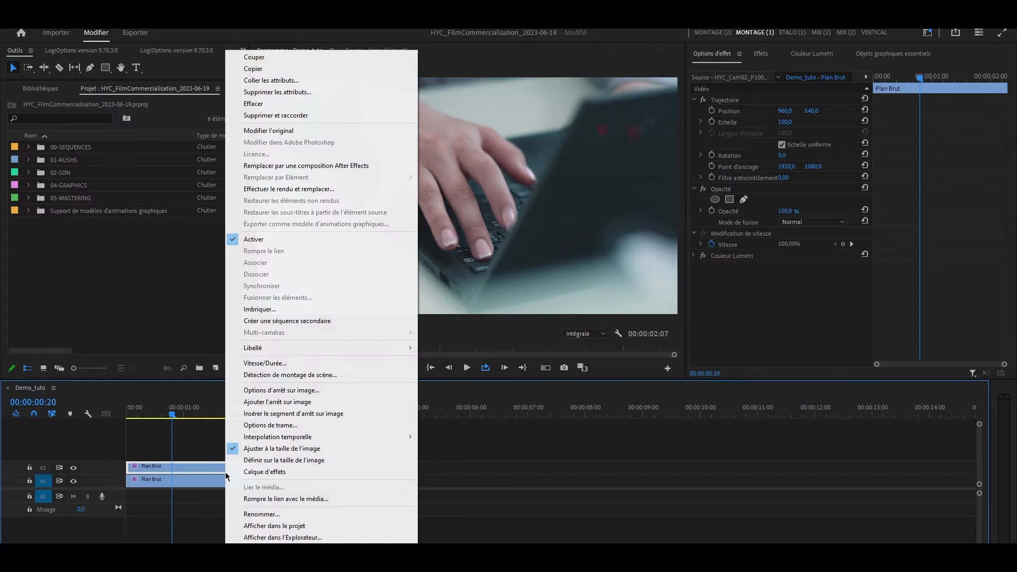
click(253, 512)
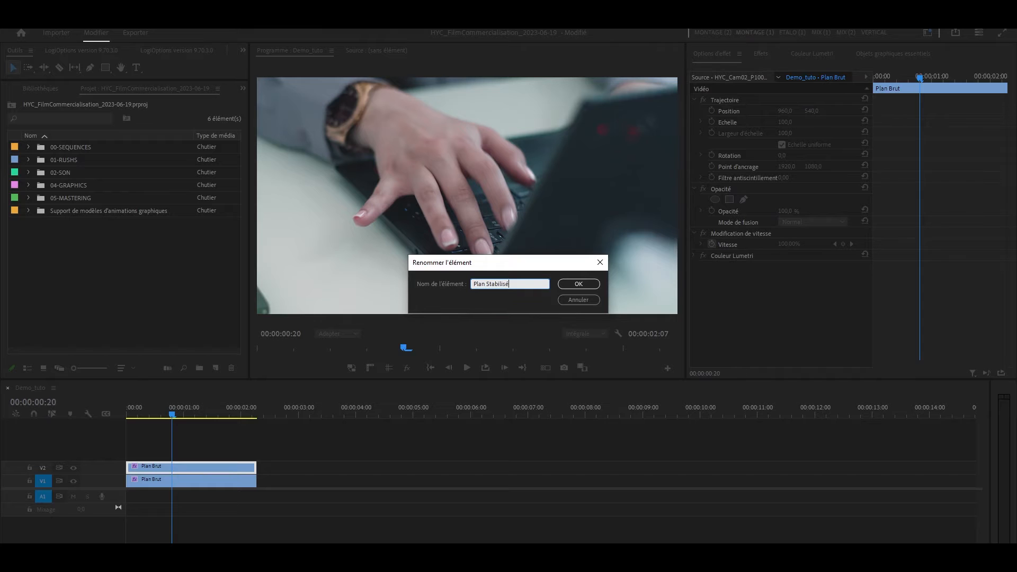
key(Return)
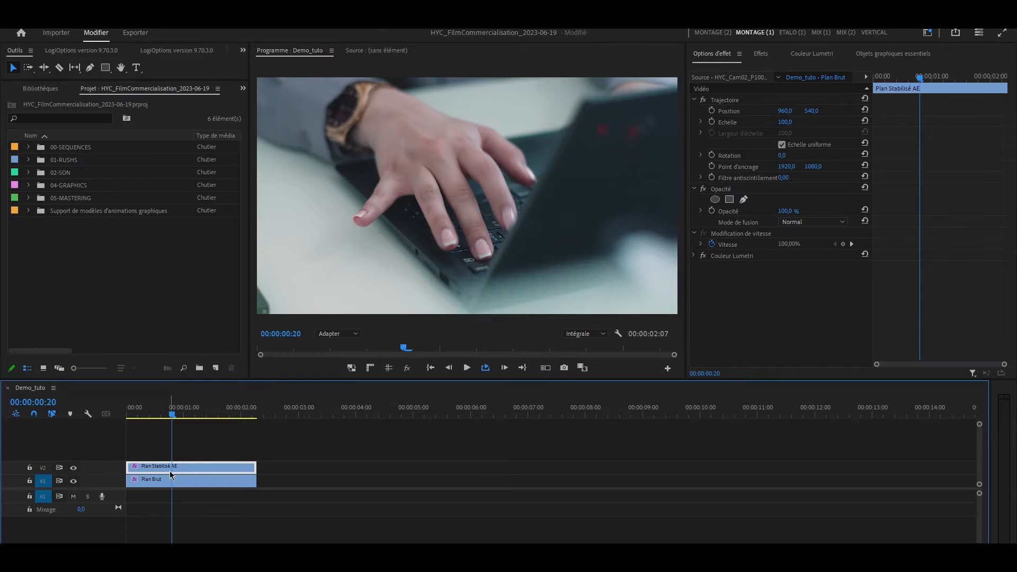
Replace the Plan Stabilisé AE clip with an After Effects composition, saving the After Effects project as STabilisationER.
right_click(204, 468)
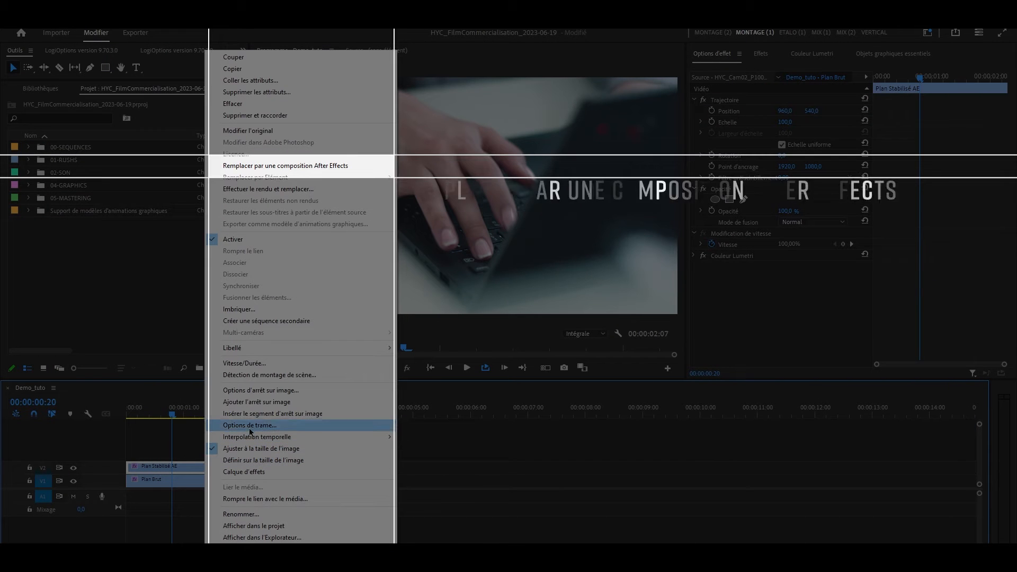
click(371, 169)
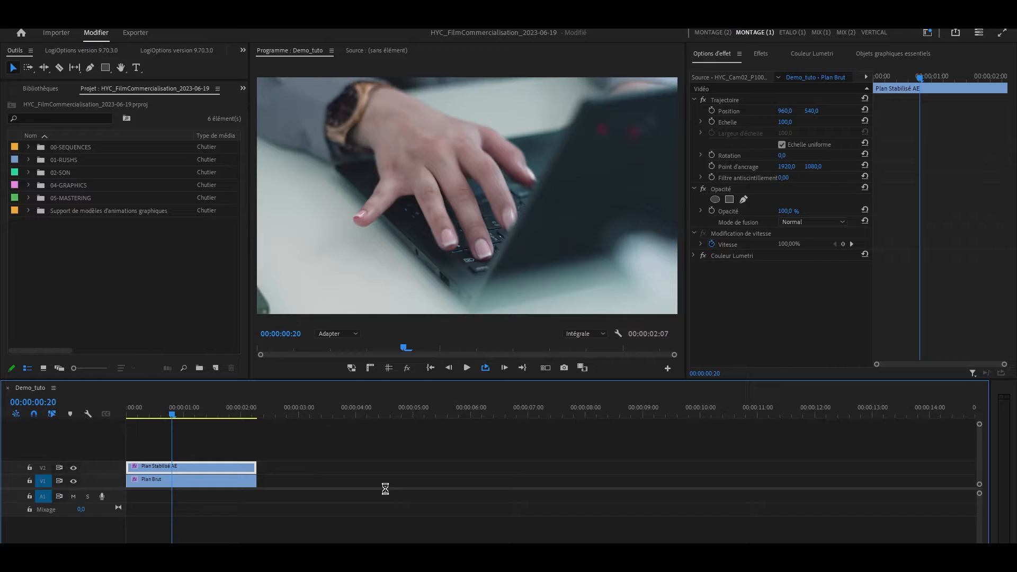
text(STabilisationER)
key(Return)
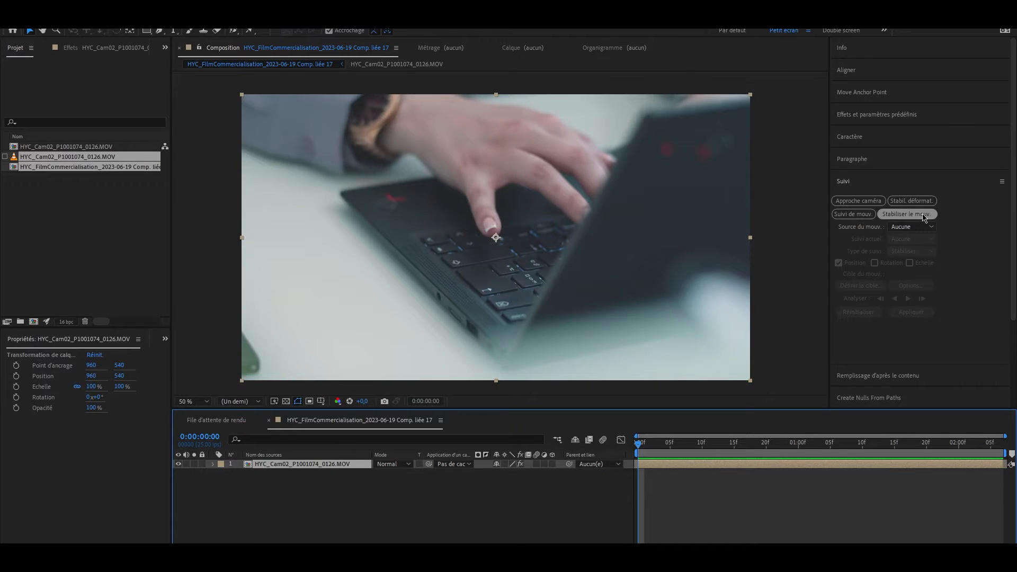
Display the Suivi (tracking) panel in After Effects and widen it so its options are readable.
click(922, 215)
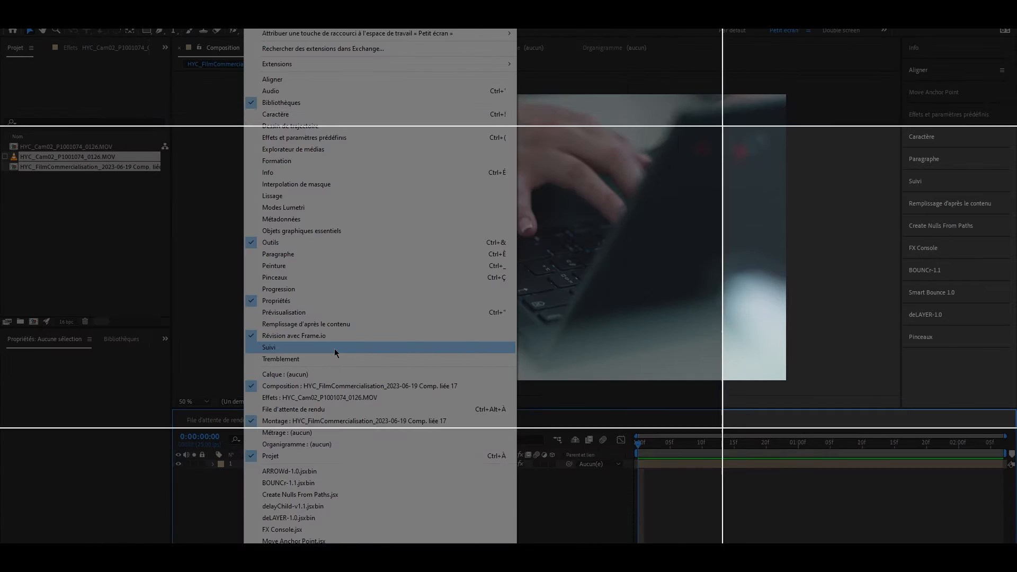
click(334, 349)
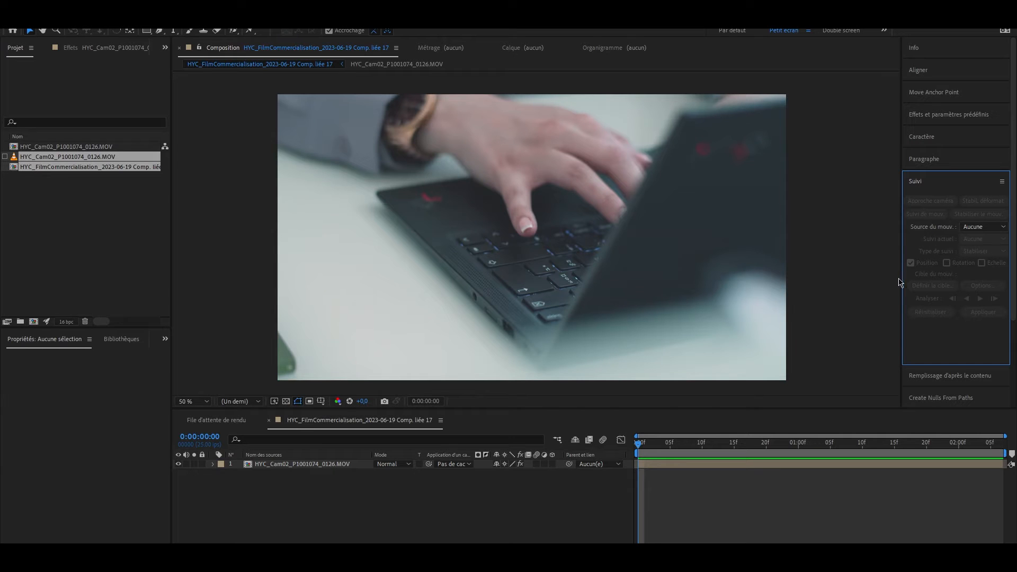
drag(900, 281, 829, 291)
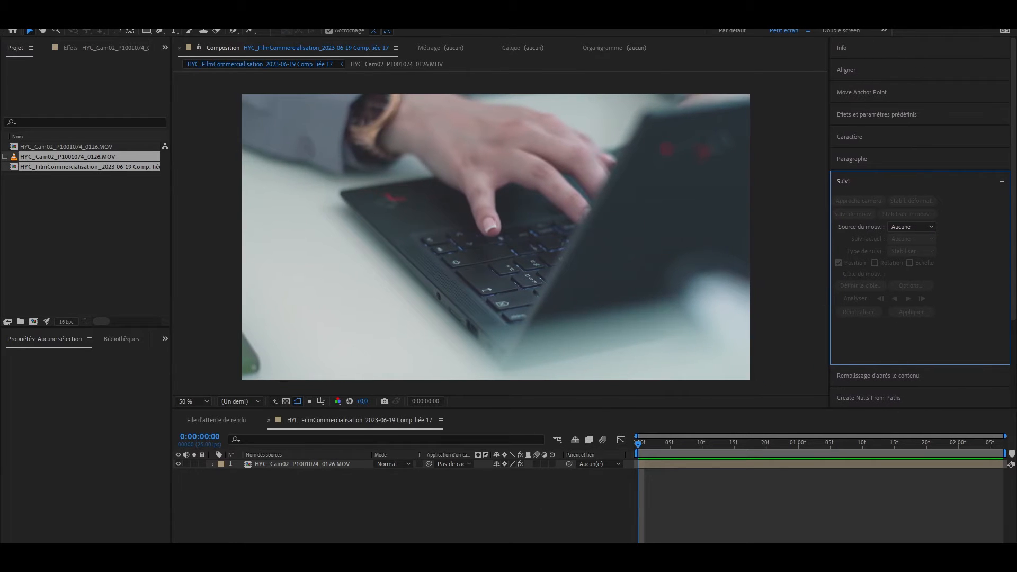
Select the HYC_Cam02_P1001074_0126.MOV layer, run 3D camera tracking on it and accept the warning about masks and effects.
click(409, 521)
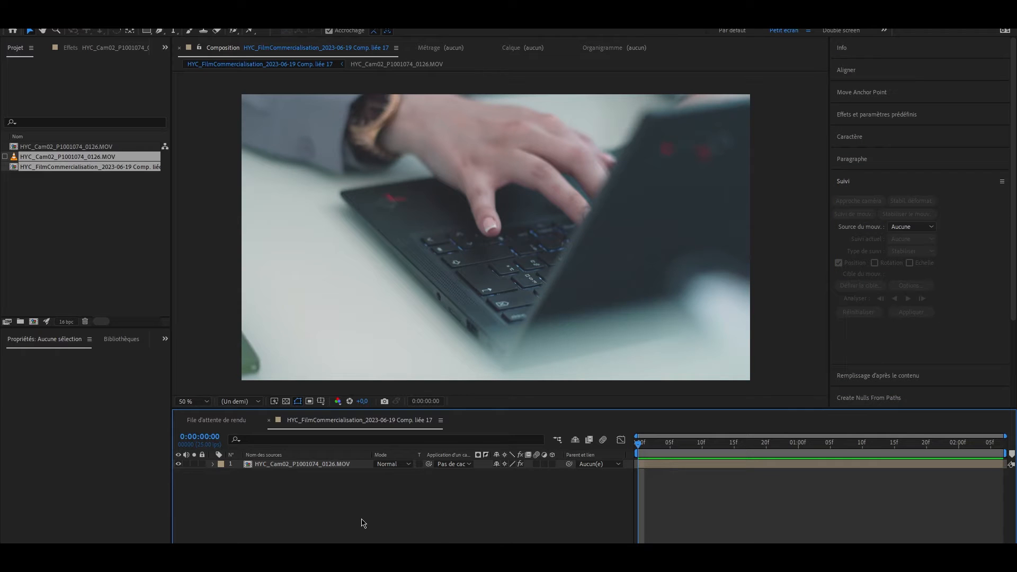
click(340, 468)
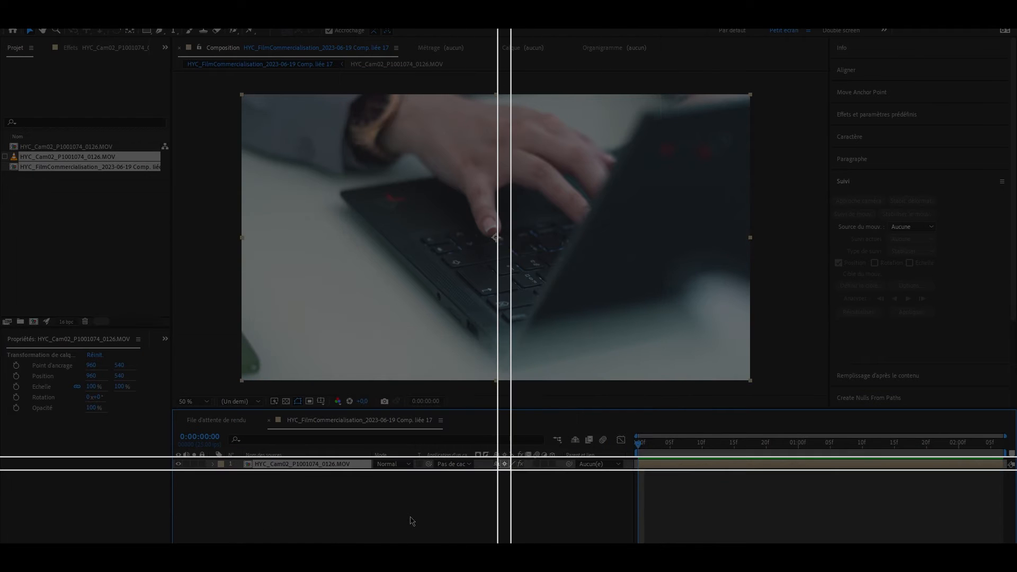
click(410, 520)
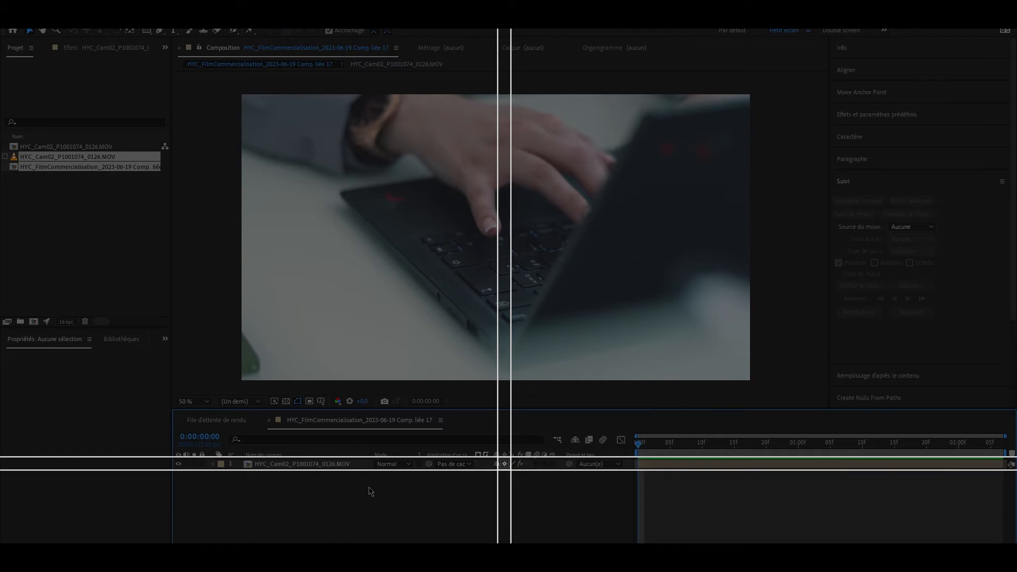
click(341, 466)
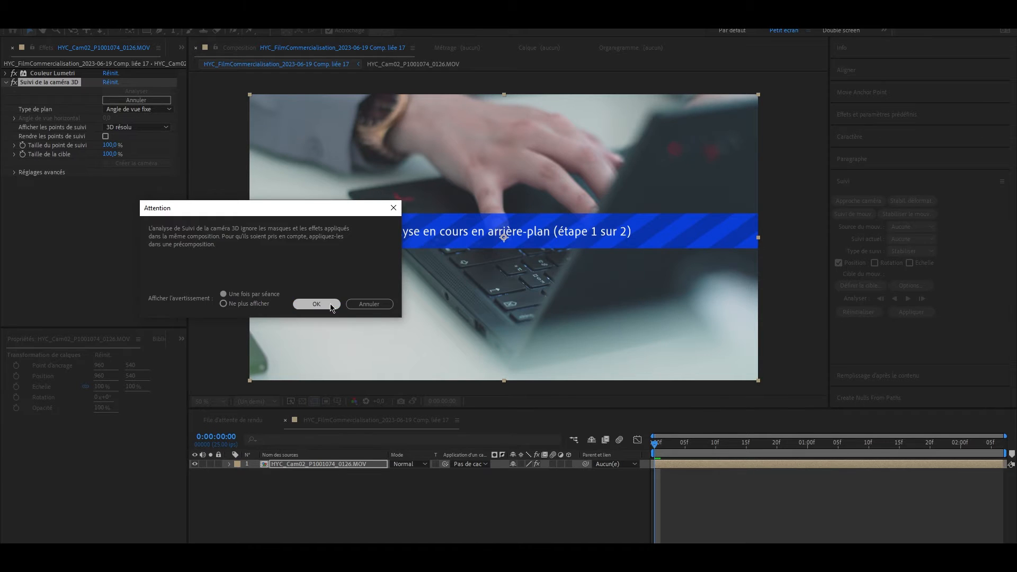
click(331, 306)
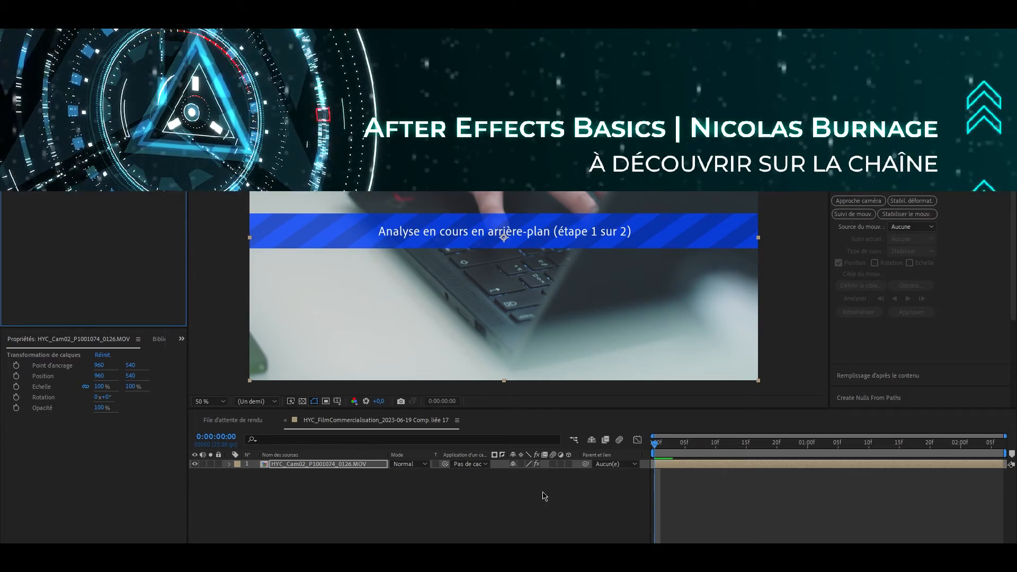
Preview the composition and apply the warp stabilizer (Stabil. déformat.) to the footage layer.
key(space)
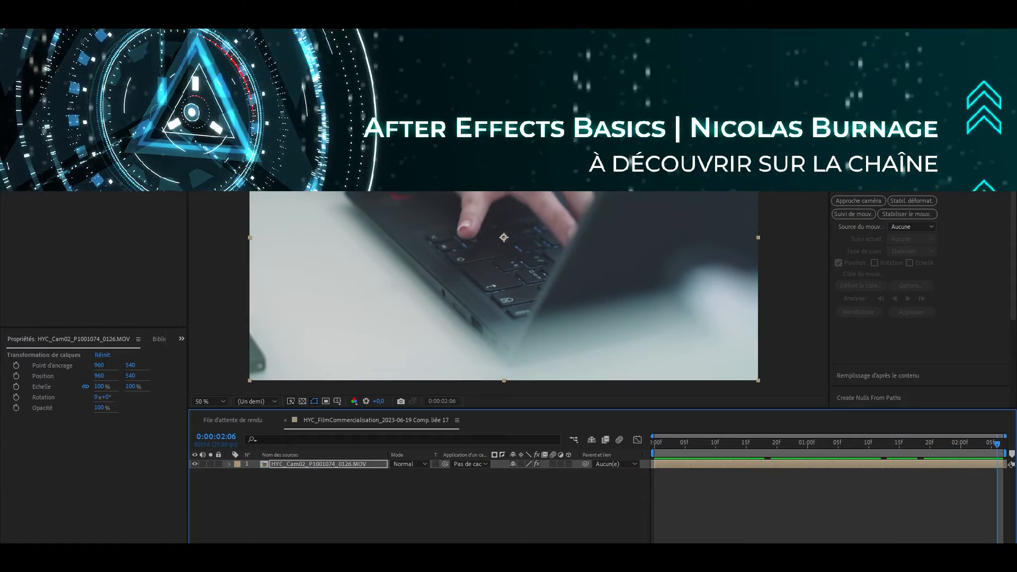
drag(867, 478, 675, 482)
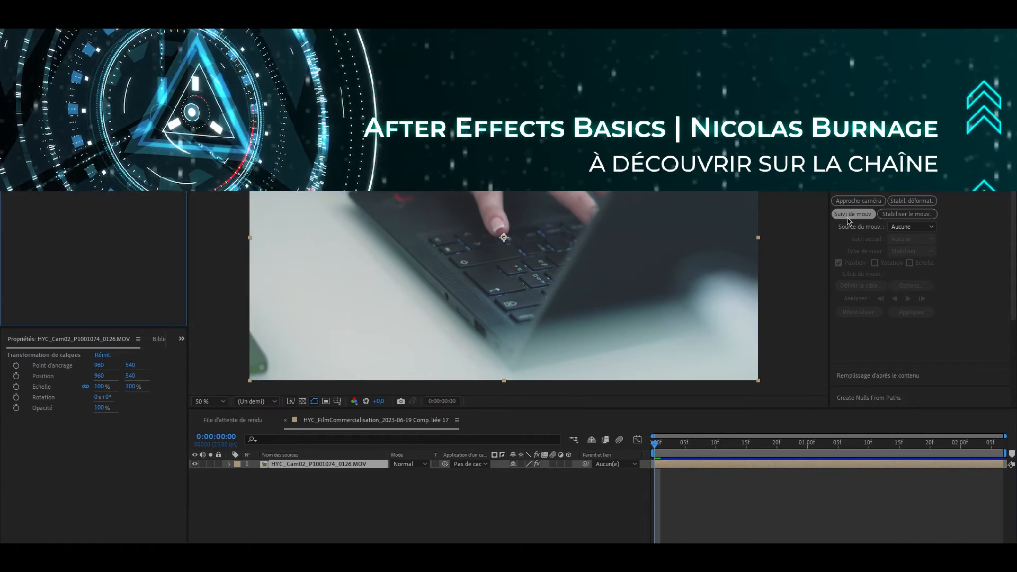
click(918, 202)
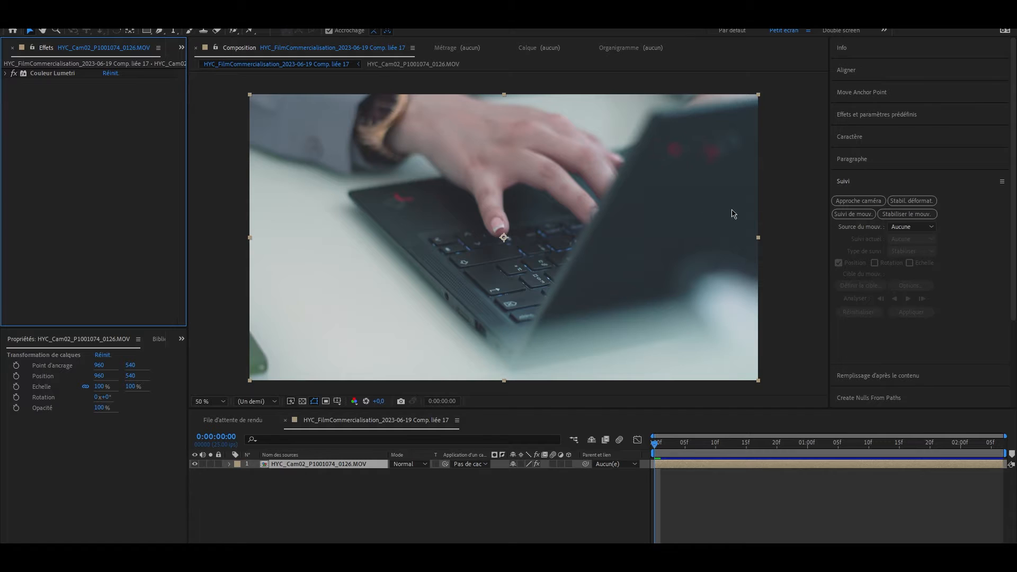
Create a motion track (Suivi de mouv.) on the footage layer and move its track point away from the frame centre.
click(851, 215)
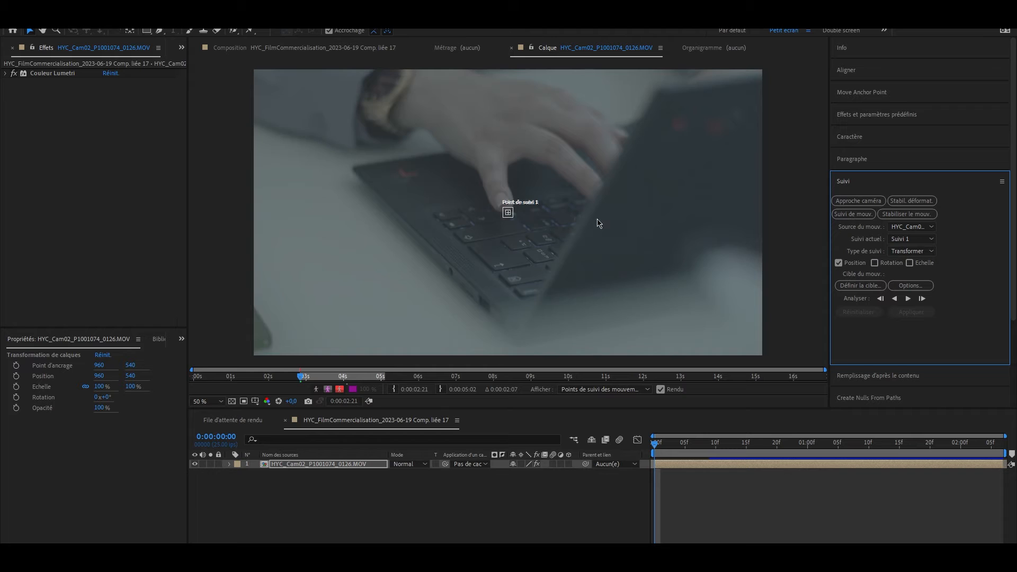
scroll(494, 223, up, 4)
drag(518, 223, 356, 335)
scroll(453, 243, down, 2)
scroll(453, 242, down, 1)
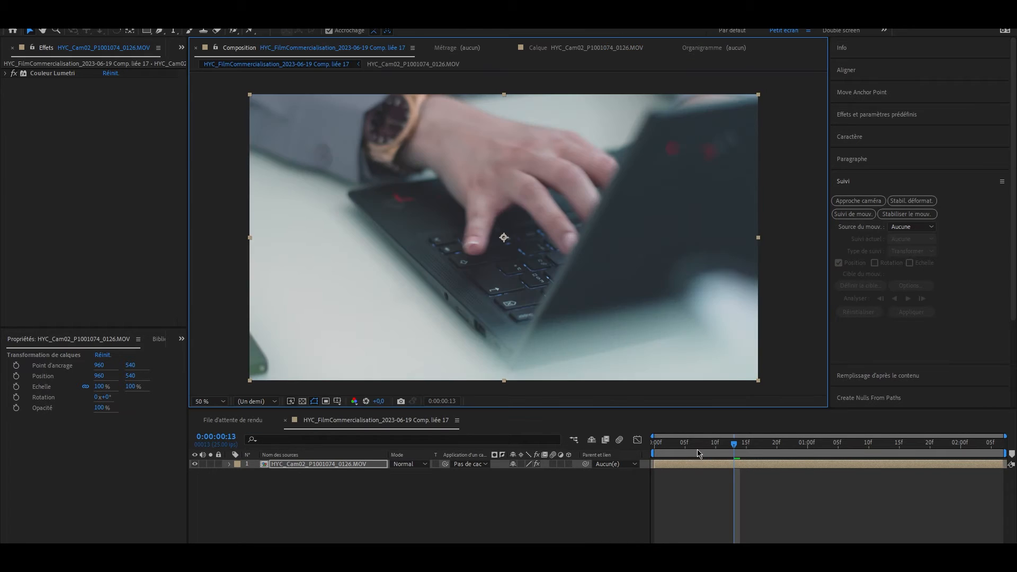
Start a motion stabilization on the footage layer and enlarge and move its track point onto the desk beside the laptop.
click(905, 214)
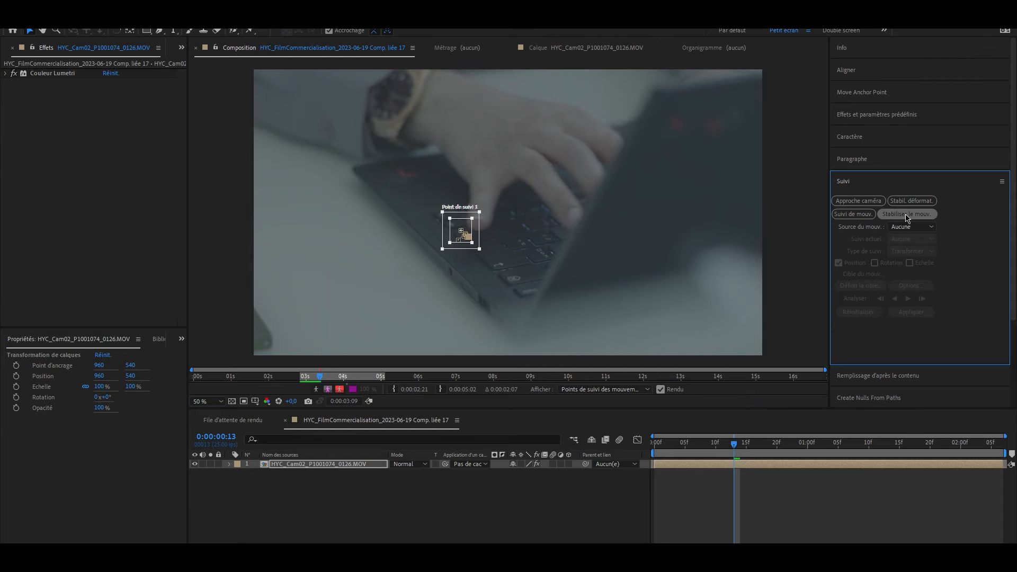
click(509, 216)
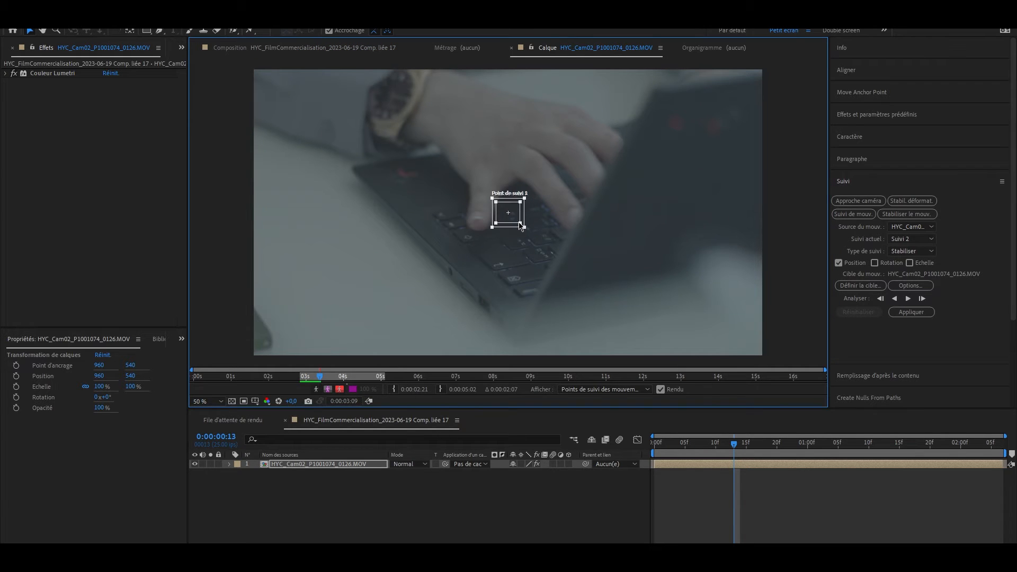
drag(519, 224, 382, 270)
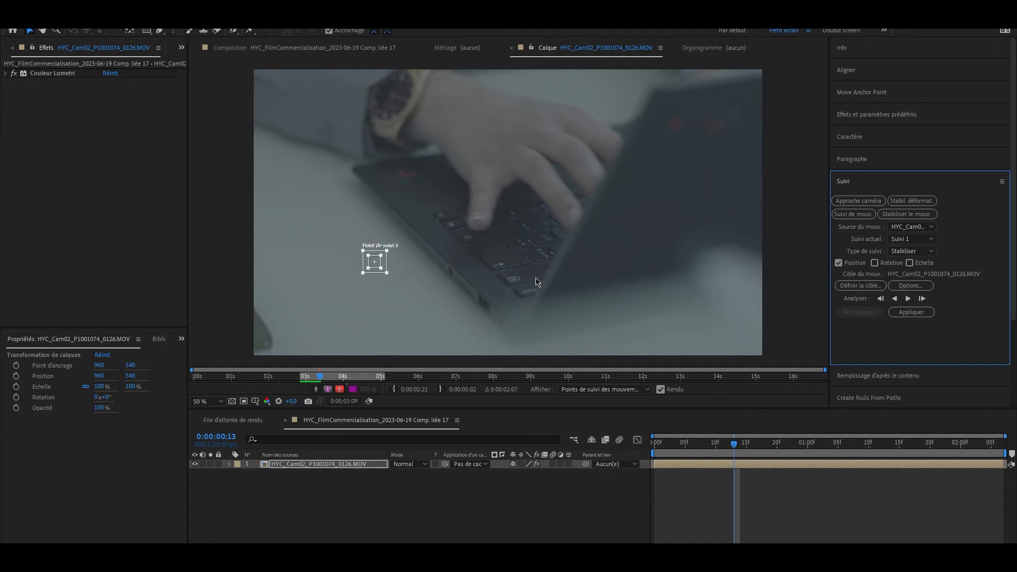
drag(679, 445, 666, 445)
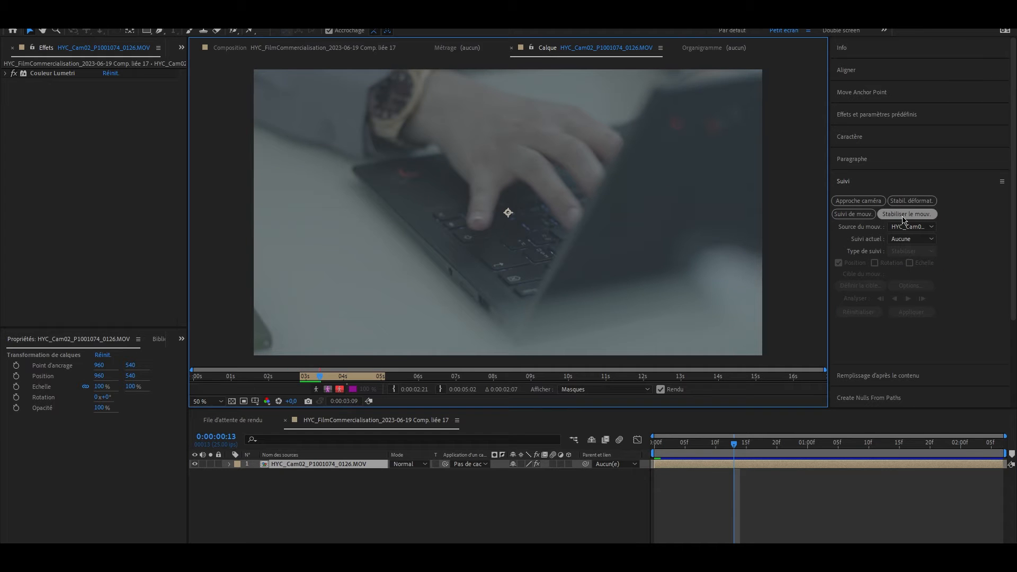
Create a position stabilization track on the footage layer, enlarge its track point and place it on the desk beside the laptop.
click(903, 214)
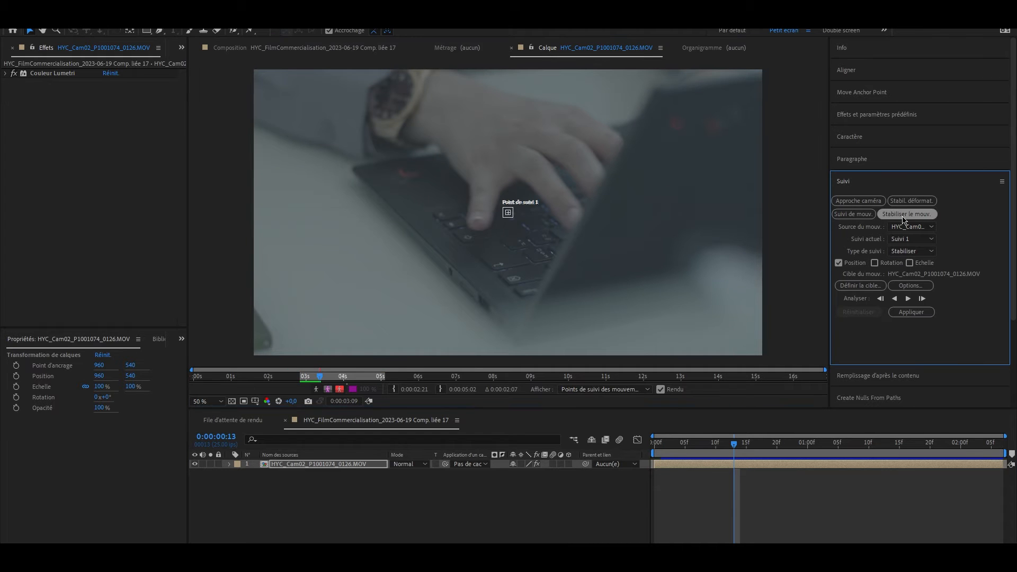
key(period)
drag(513, 221, 532, 237)
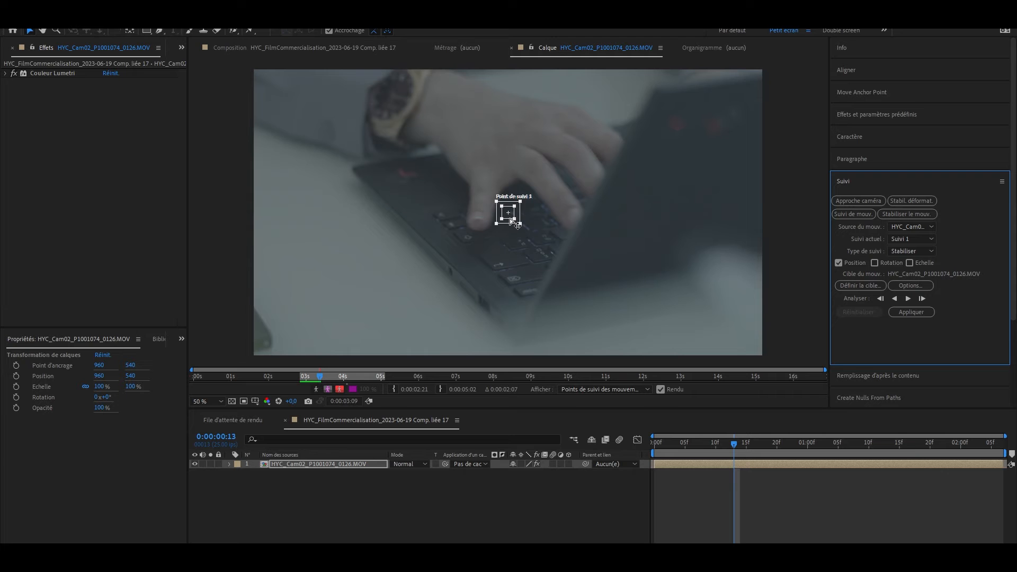
drag(509, 218, 380, 268)
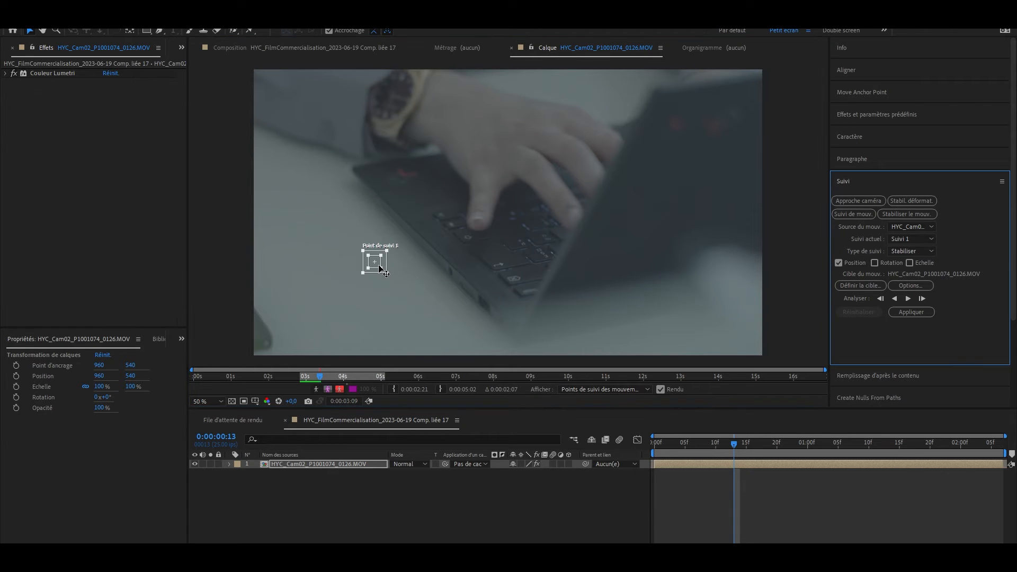
Analyse the stabilization track forward and reposition the track point over the laptop at the first frame.
click(908, 299)
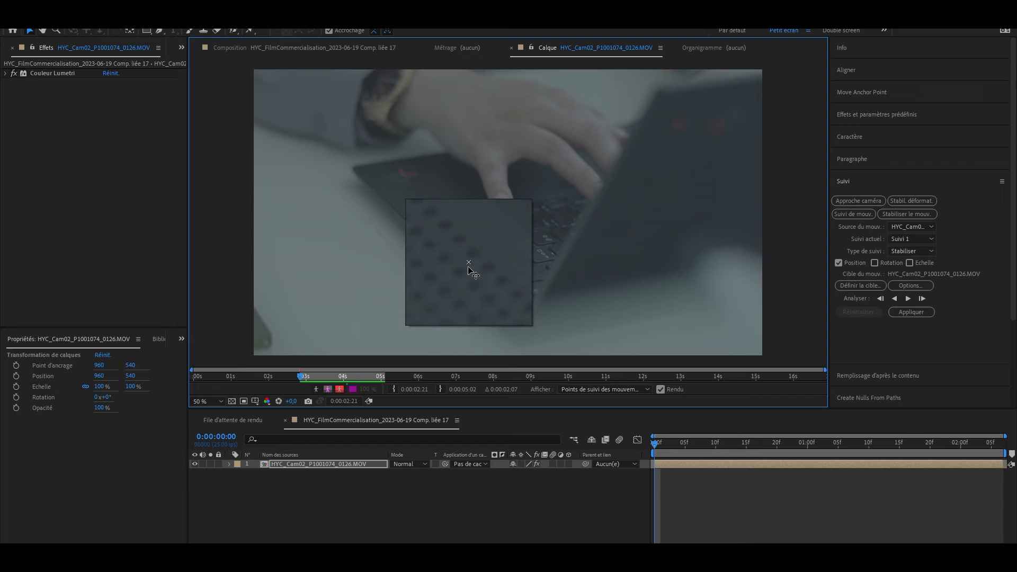
drag(465, 268, 500, 268)
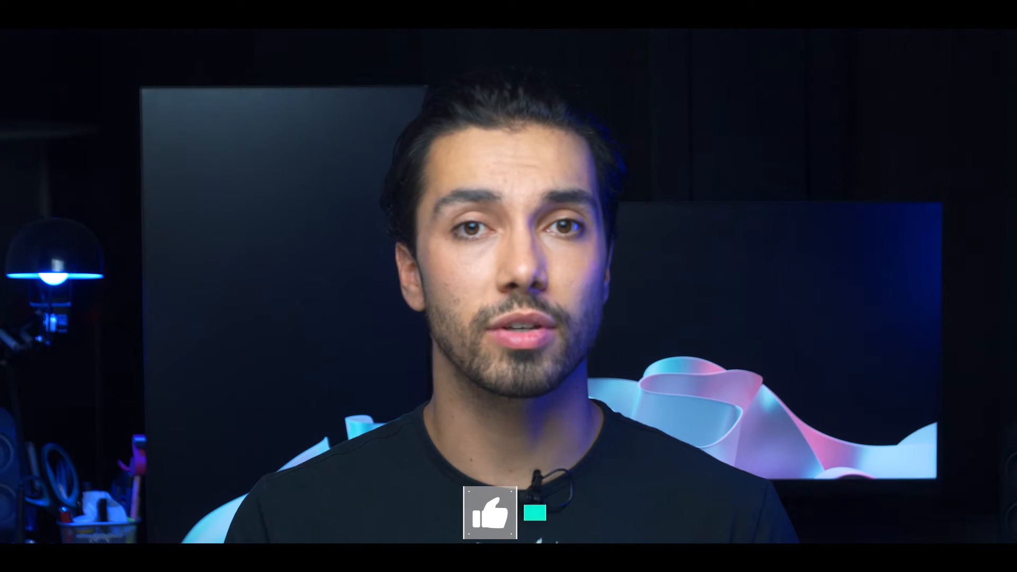